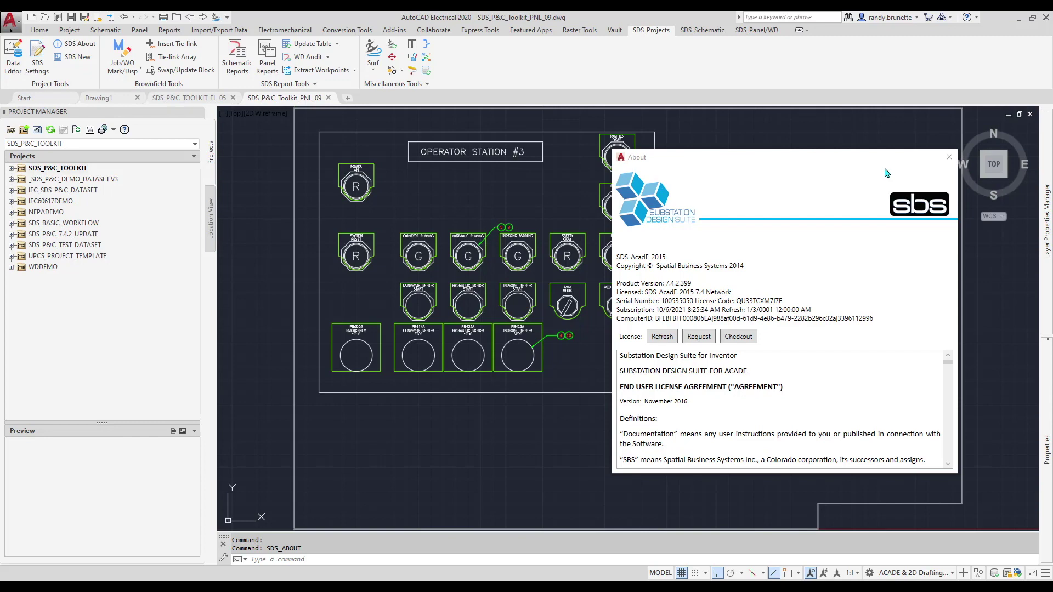
Step: Dismiss the SDS About box to reveal the OPERATOR STATION #3 panel drawing
{"action": "left_click", "coordinate": [949, 157]}
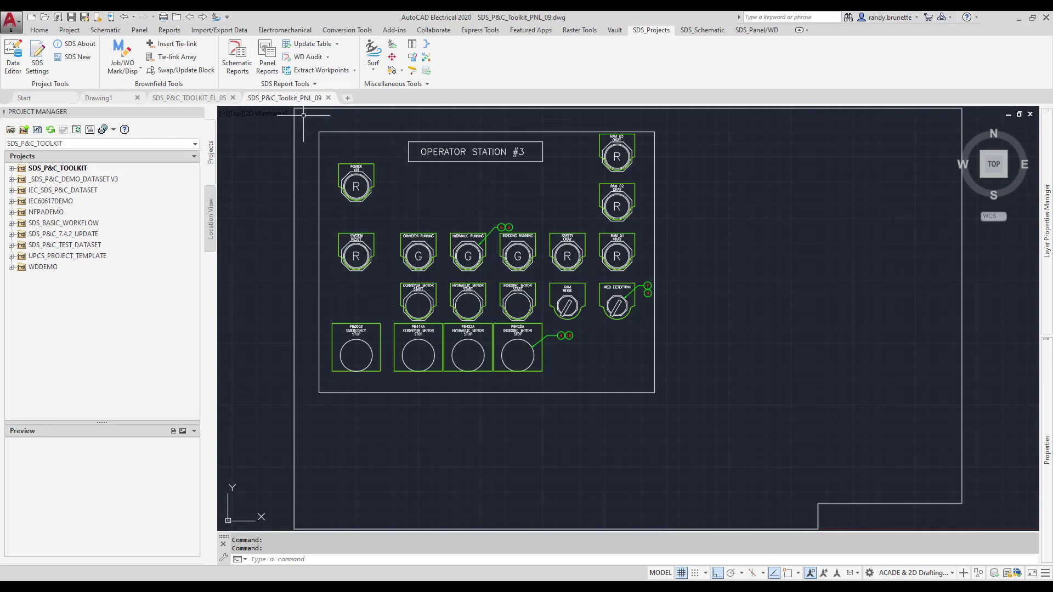
{"action": "left_click", "coordinate": [240, 66]}
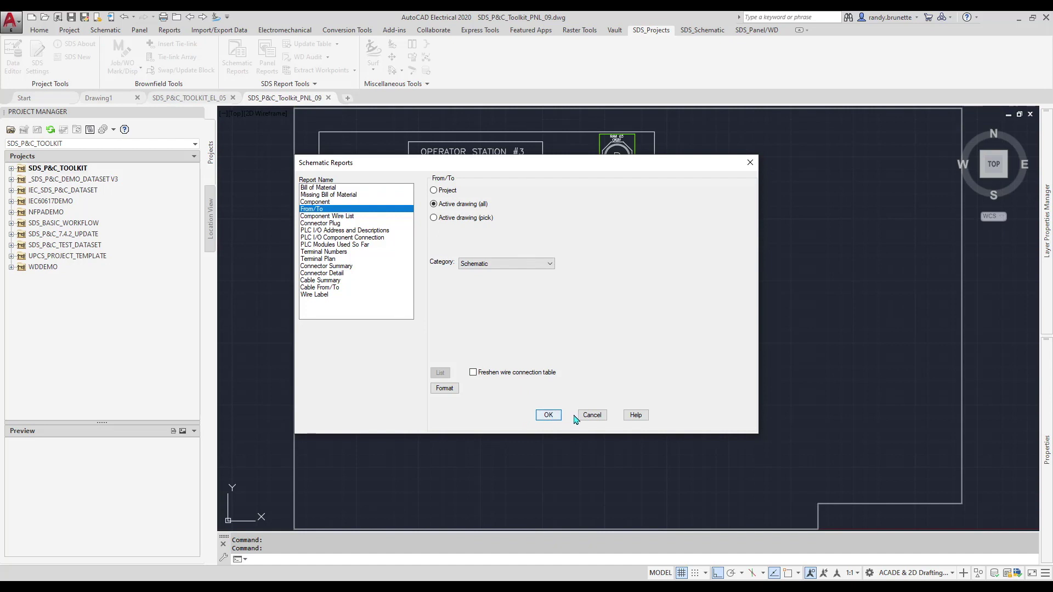
{"action": "left_click", "coordinate": [592, 415]}
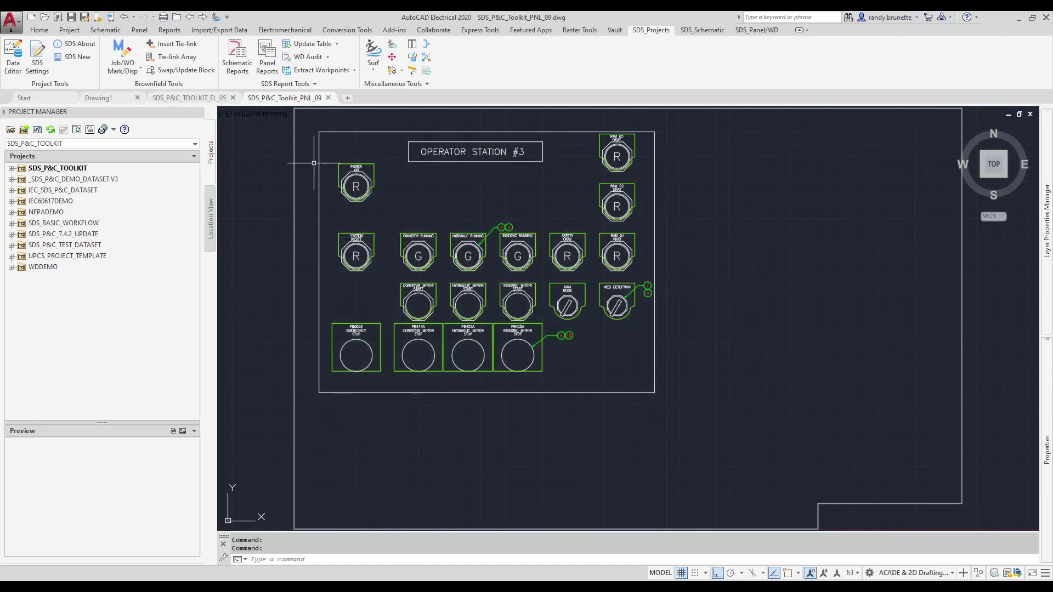
Step: Choose a panel Bill of Material for the active drawing with all location codes, after browsing Named Location
{"action": "left_click", "coordinate": [269, 64]}
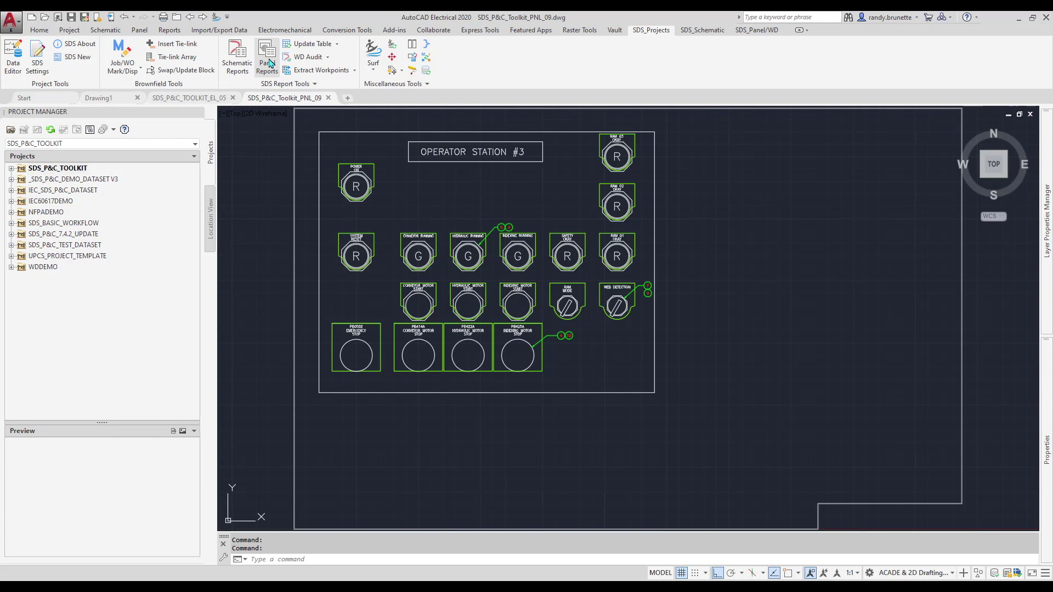
{"action": "left_click", "coordinate": [268, 63]}
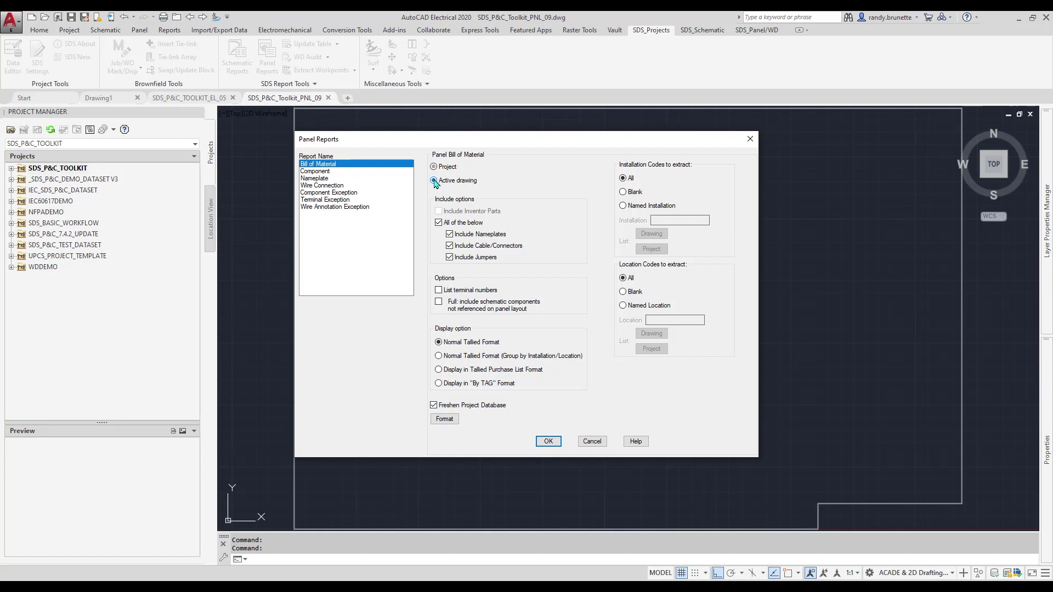
{"action": "left_click", "coordinate": [433, 180]}
{"action": "left_click", "coordinate": [623, 306]}
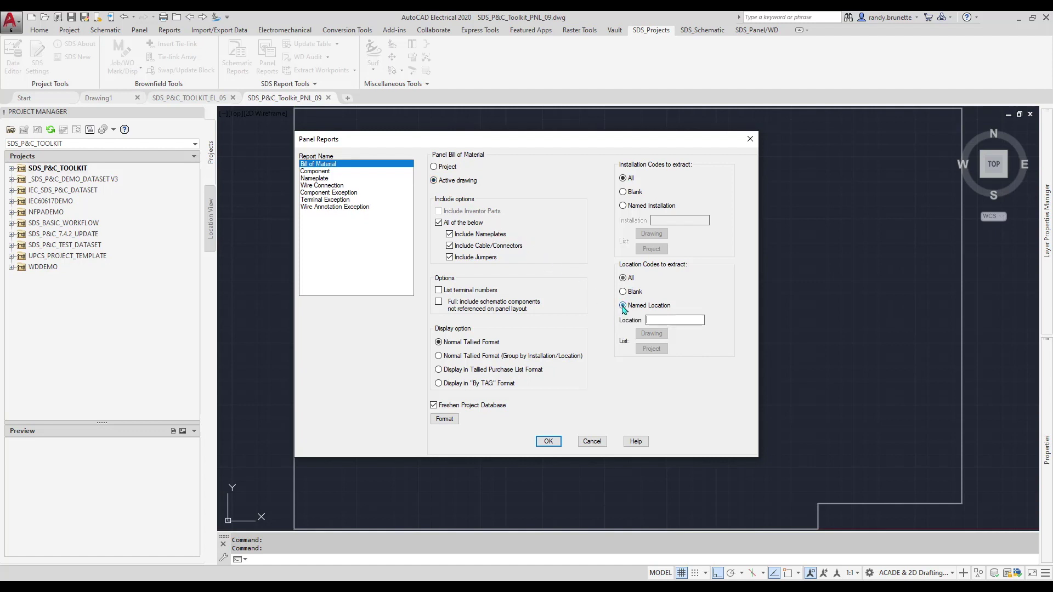
{"action": "left_click", "coordinate": [660, 321]}
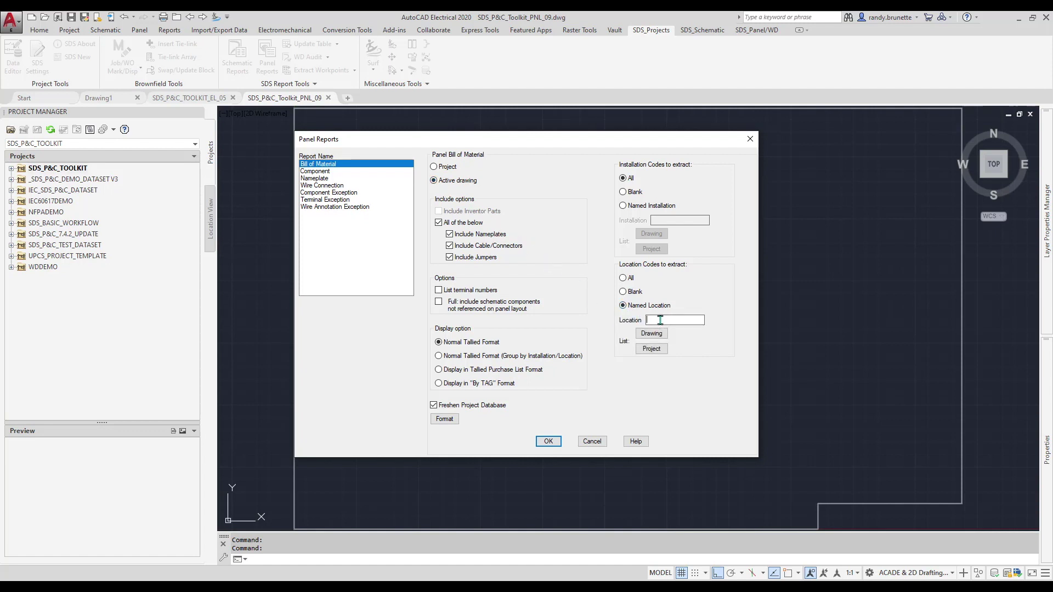
{"action": "left_click", "coordinate": [652, 349]}
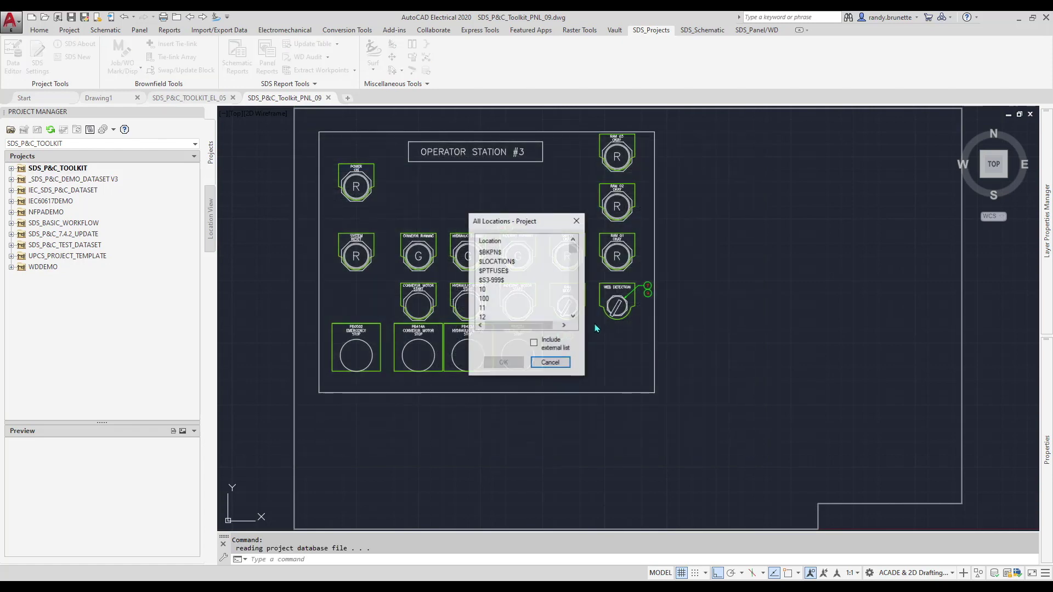
{"action": "left_click", "coordinate": [550, 364]}
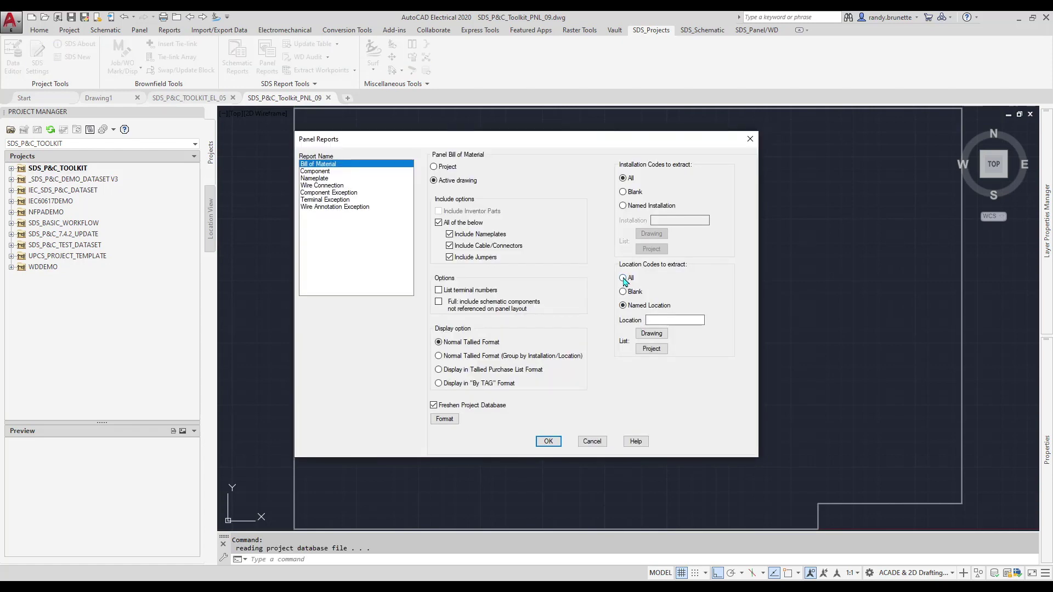
{"action": "left_click", "coordinate": [623, 279]}
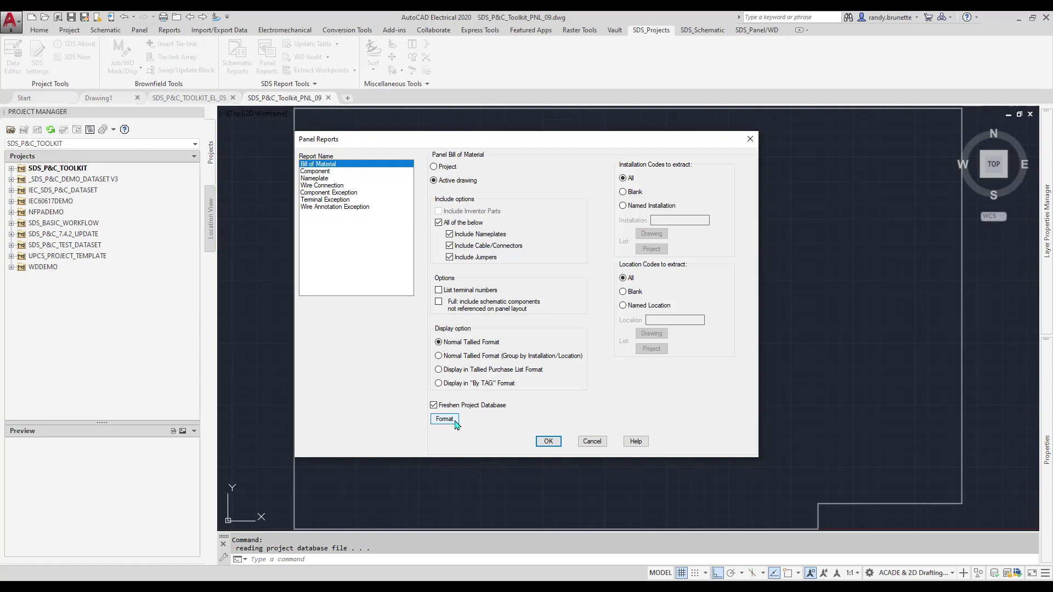
Step: Generate the 10-record panel BOM and add Time/Date and Title Line to its header
{"action": "left_click", "coordinate": [547, 441]}
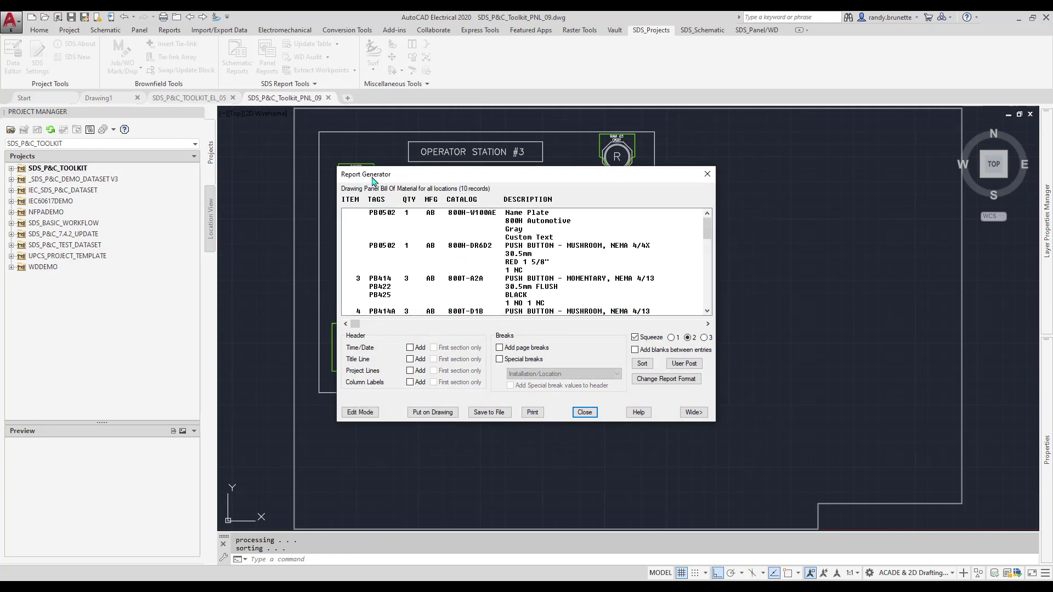
{"action": "left_click", "coordinate": [394, 204]}
{"action": "left_click", "coordinate": [410, 348]}
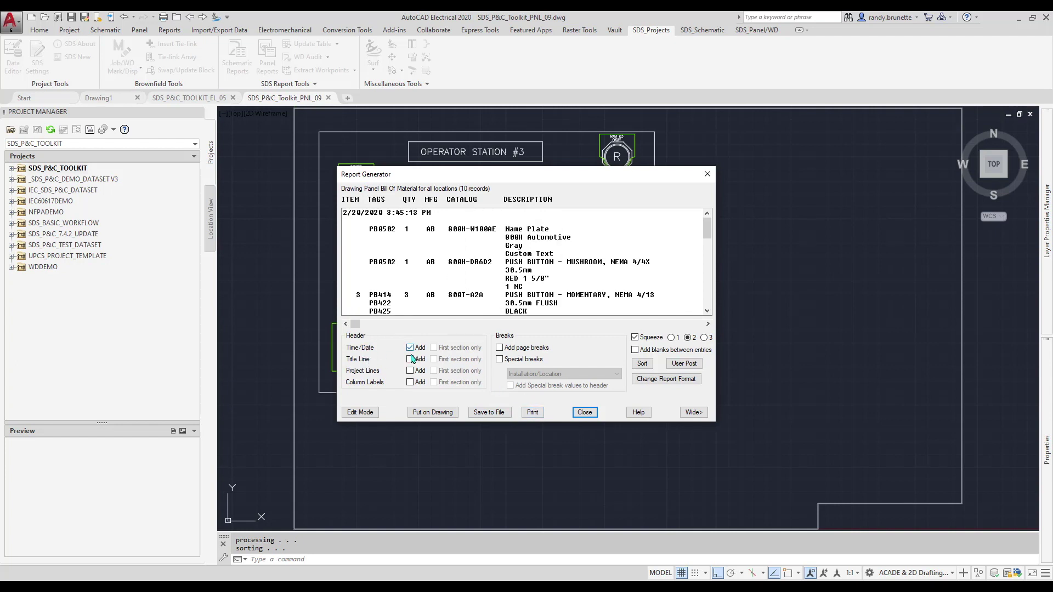
{"action": "left_click", "coordinate": [411, 360]}
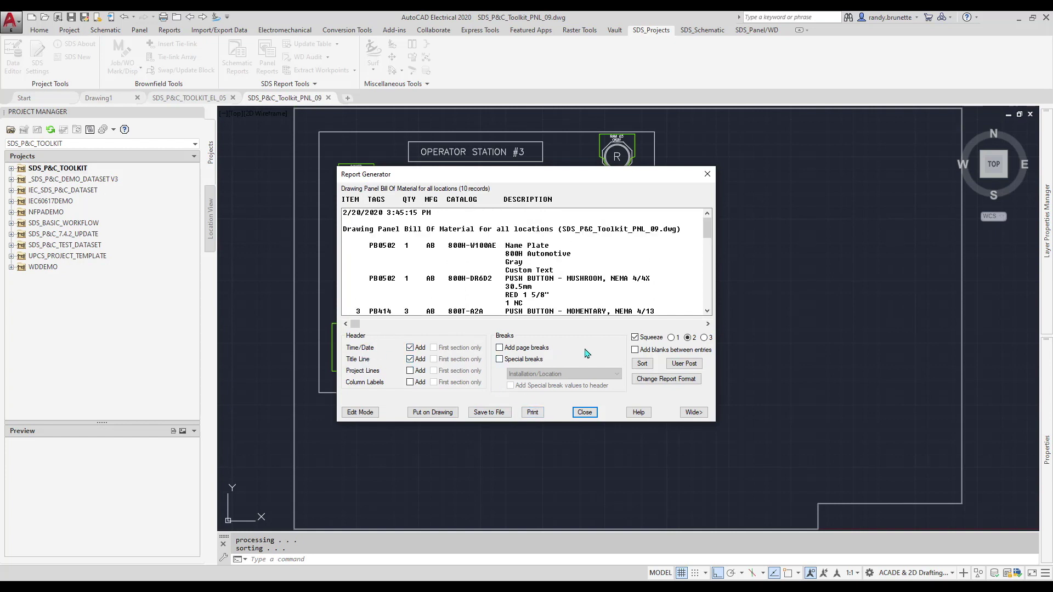
Step: Add USER1 to the report fields, move it below CATALOG, and rename it Total
{"action": "left_click", "coordinate": [649, 383]}
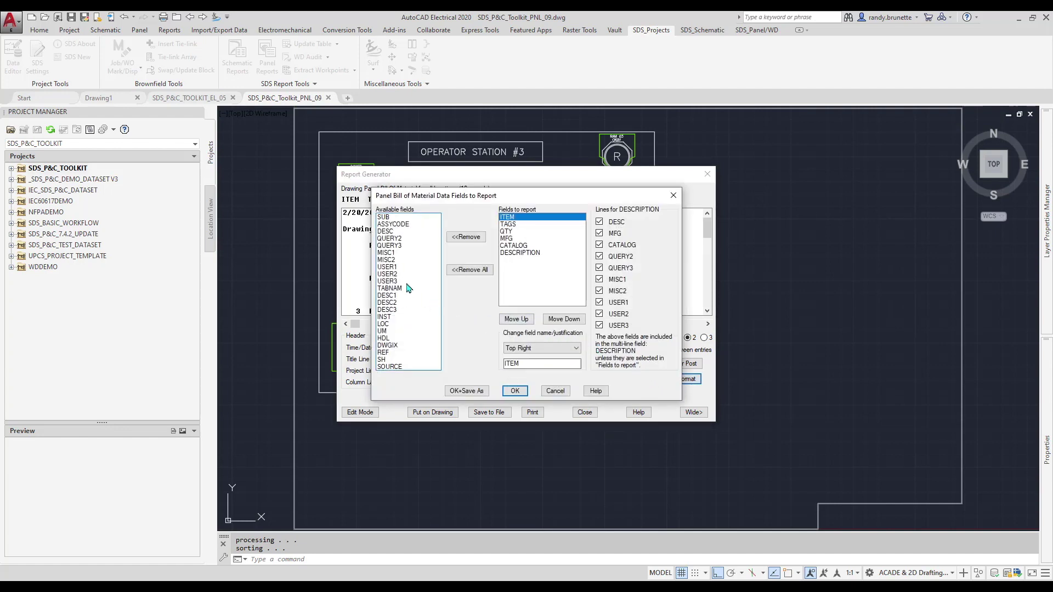
{"action": "left_click", "coordinate": [392, 268]}
{"action": "double_click", "coordinate": [392, 269]}
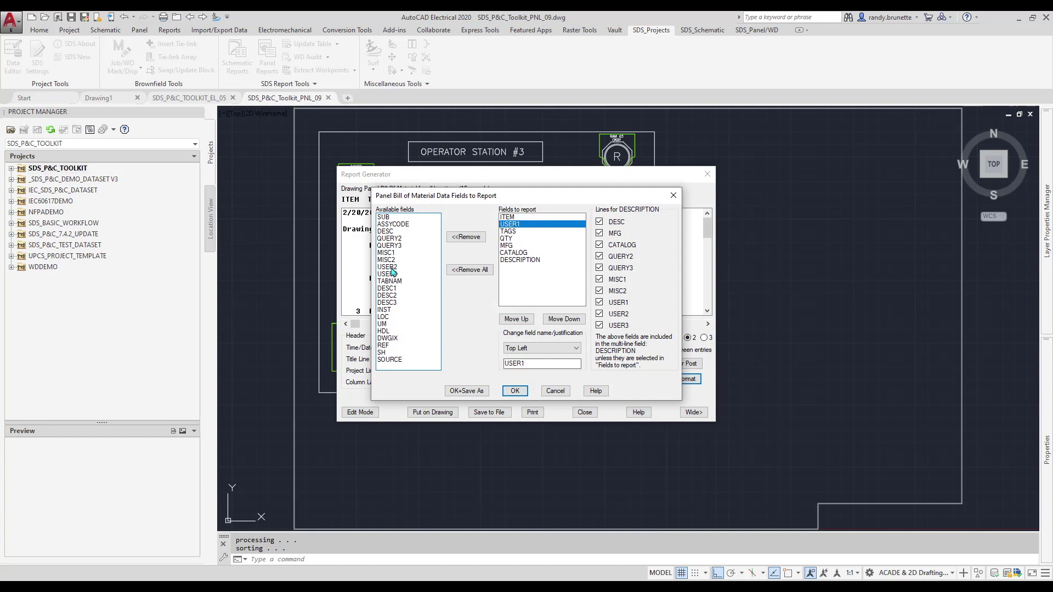
{"action": "left_click", "coordinate": [559, 320]}
{"action": "left_click", "coordinate": [559, 321]}
{"action": "left_click", "coordinate": [560, 321]}
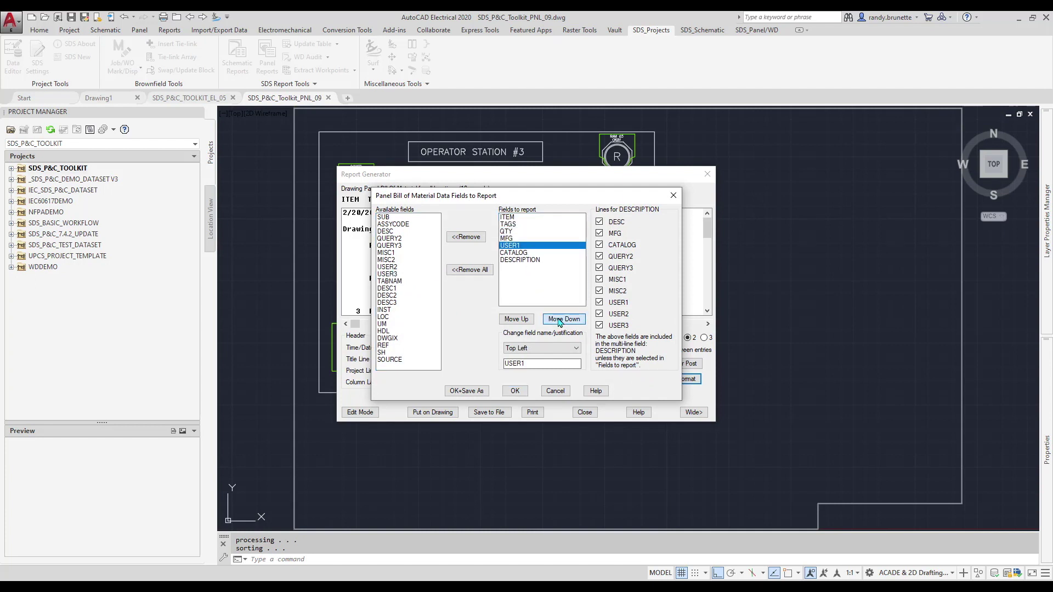
{"action": "left_click", "coordinate": [560, 321]}
{"action": "double_click", "coordinate": [534, 362]}
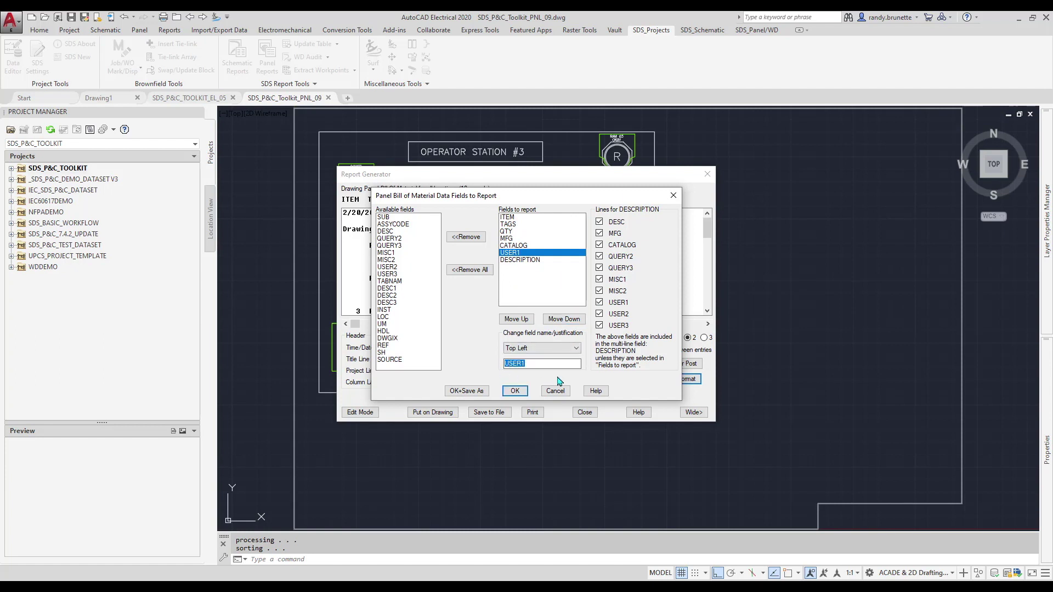
{"action": "type", "text": "Total"}
{"action": "key", "text": "Return"}
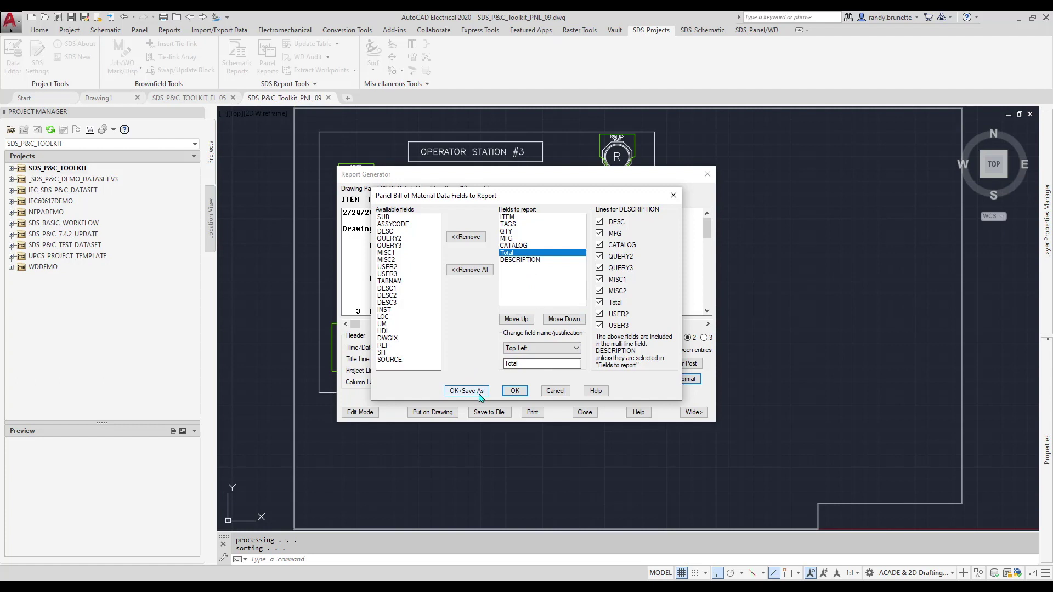
{"action": "left_click", "coordinate": [515, 391]}
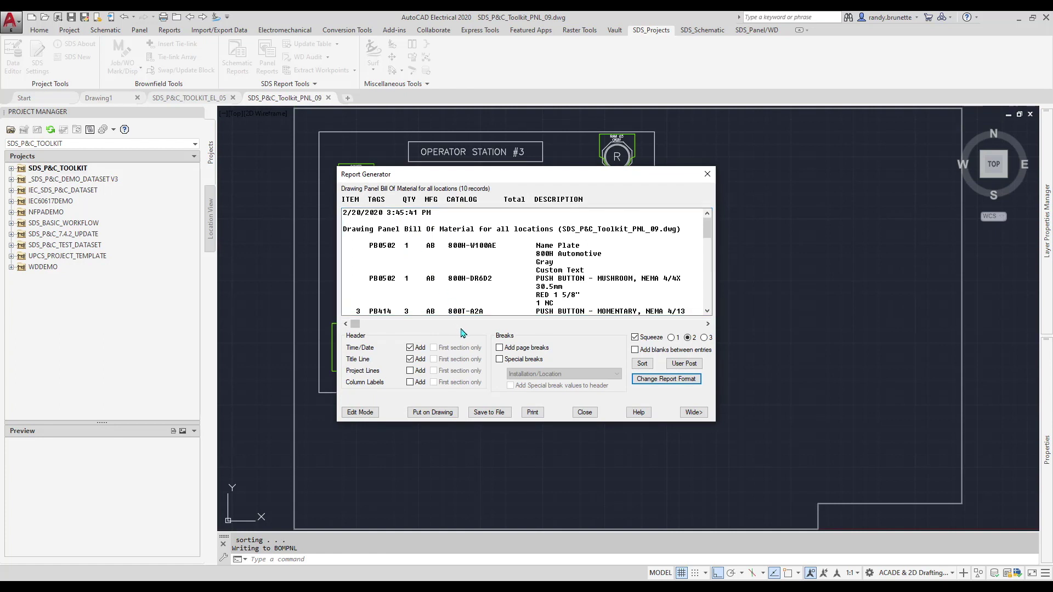
{"action": "left_click", "coordinate": [532, 412]}
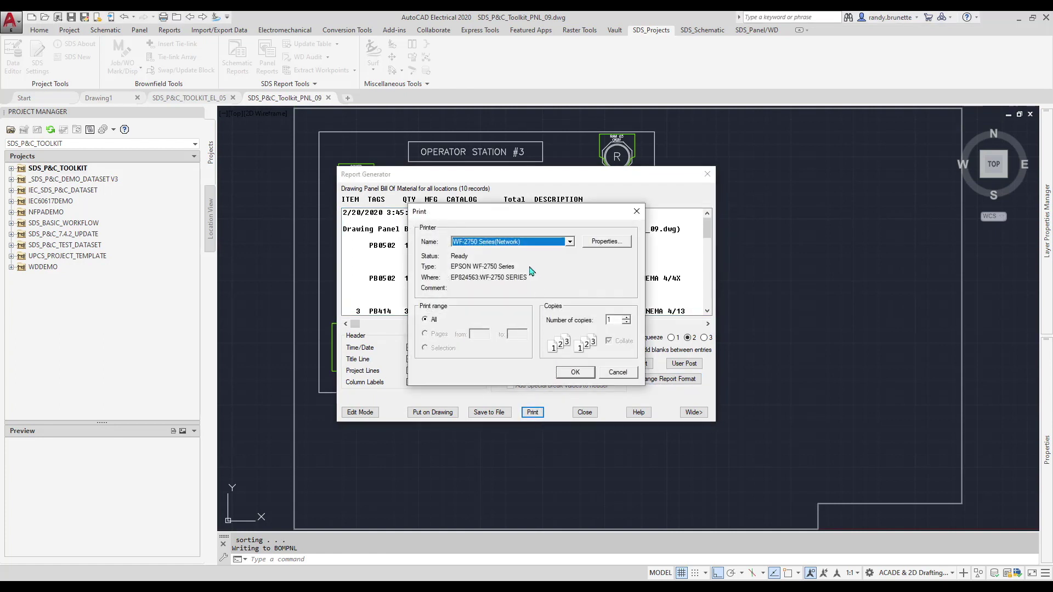
Step: Skip printing and save the report in Excel .xls format as BOMPNL.XLS in Documents
{"action": "left_click", "coordinate": [616, 373]}
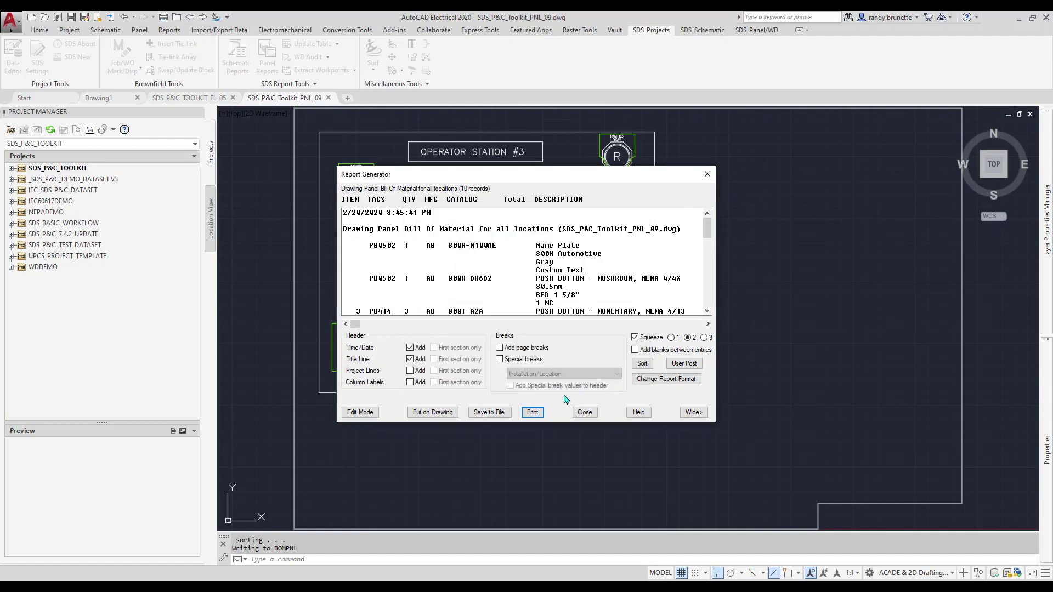
{"action": "left_click", "coordinate": [508, 414]}
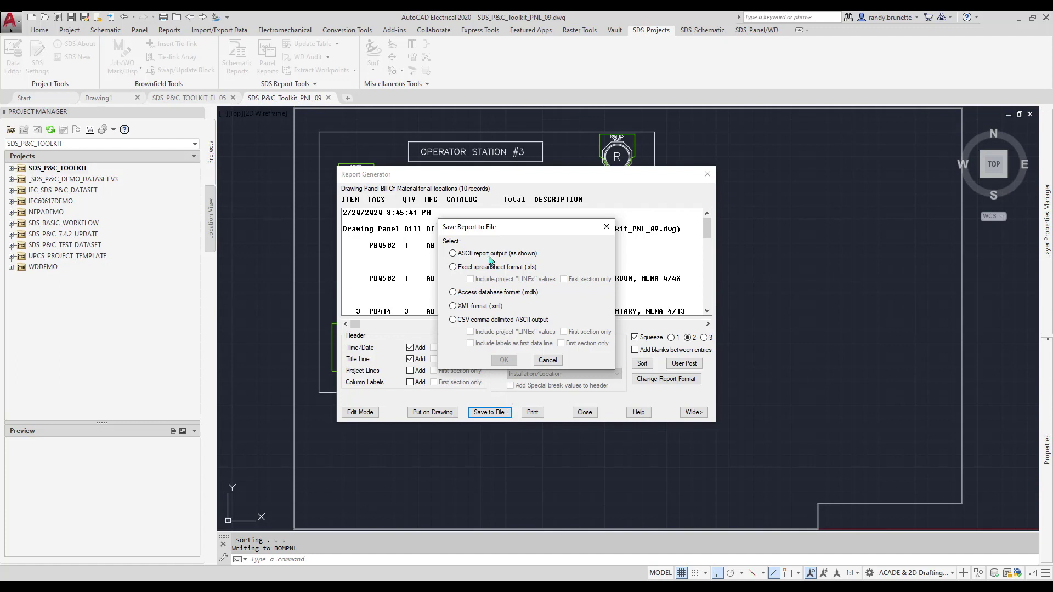
{"action": "left_click", "coordinate": [478, 267]}
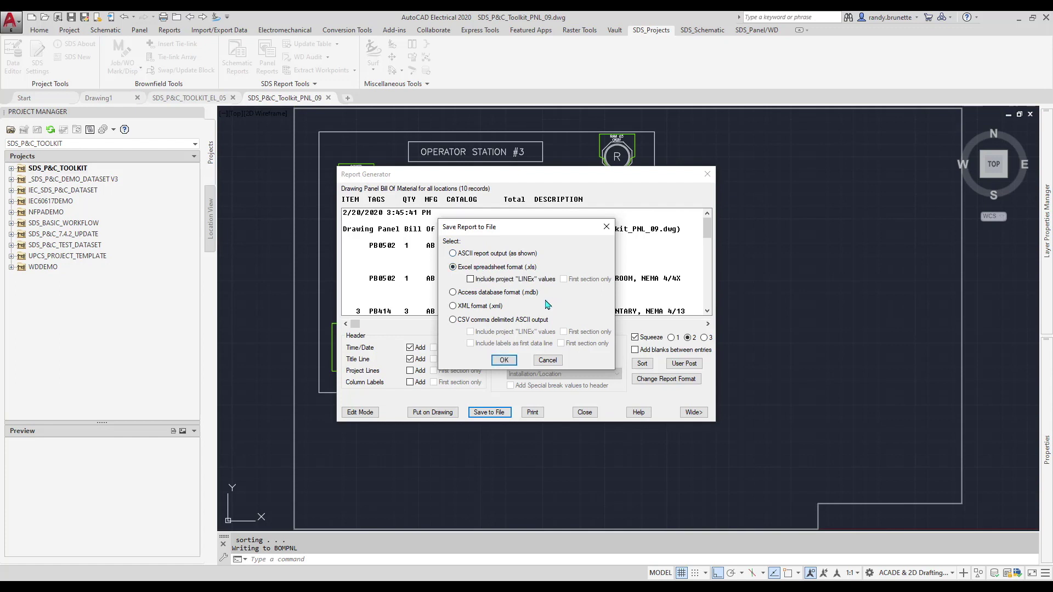
{"action": "left_click", "coordinate": [504, 361]}
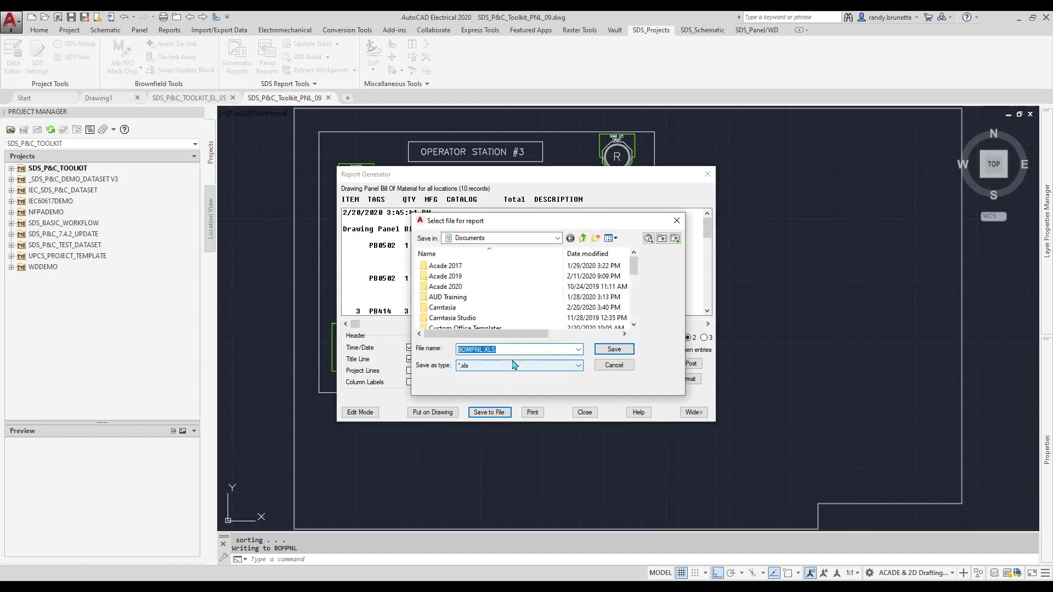
{"action": "left_click", "coordinate": [614, 351]}
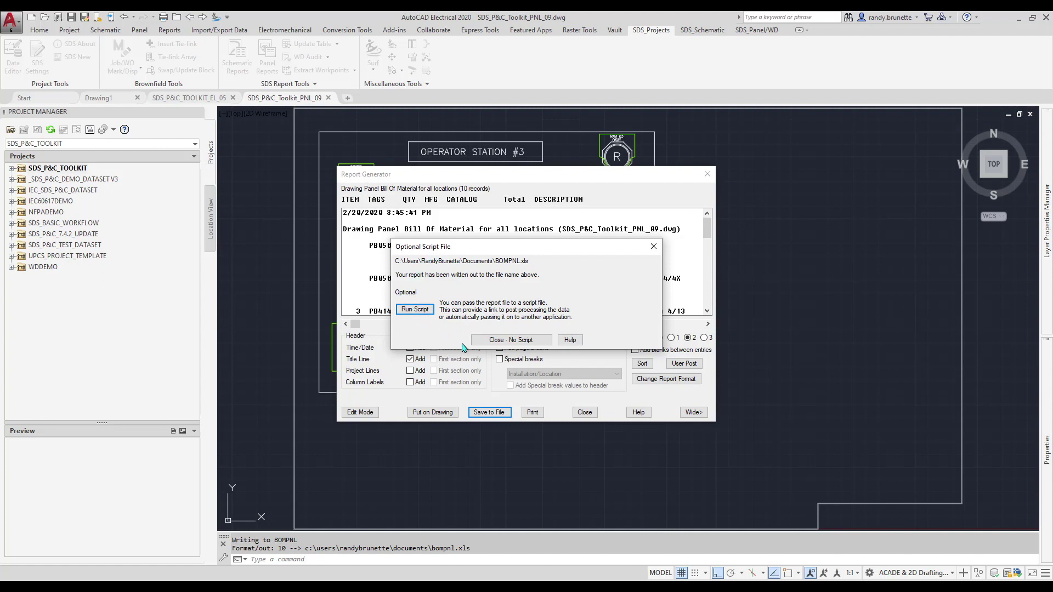
Step: Insert the BOM table below the panel's lower-left corner with 30 rows per section
{"action": "left_click", "coordinate": [542, 341]}
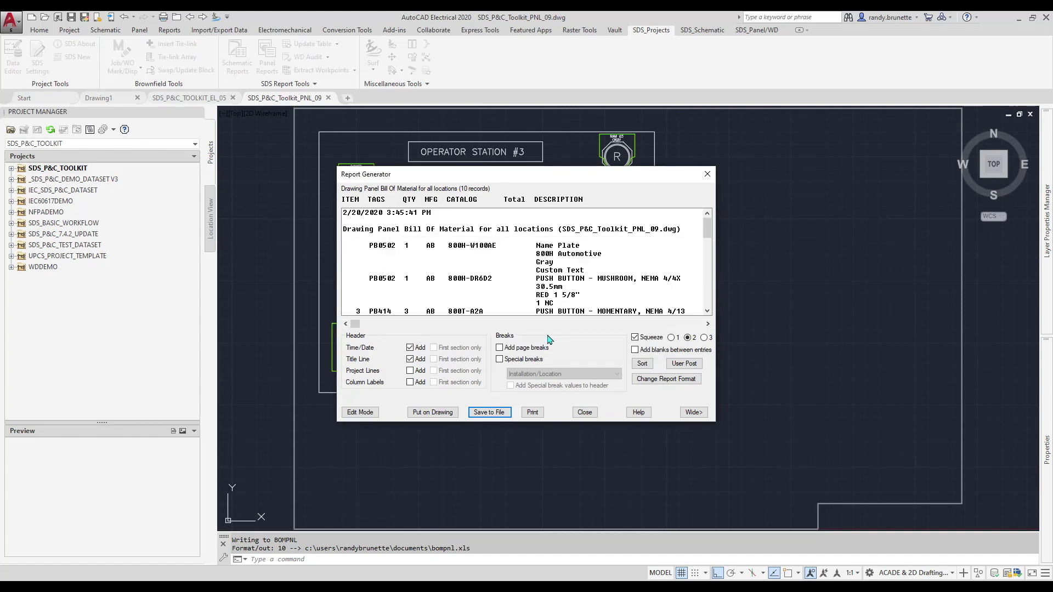
{"action": "left_click", "coordinate": [433, 412]}
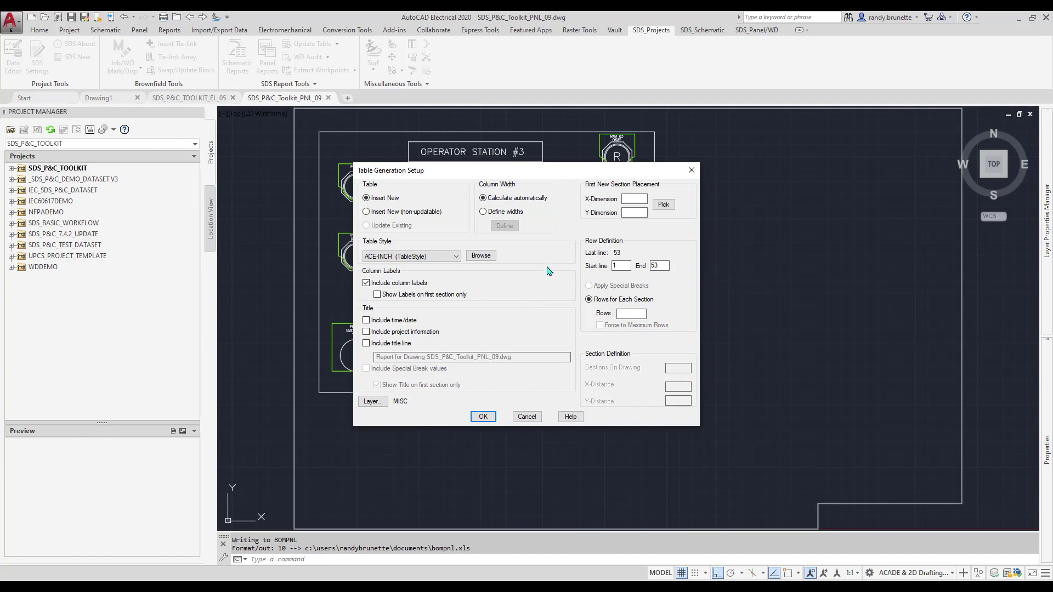
{"action": "left_click", "coordinate": [663, 204]}
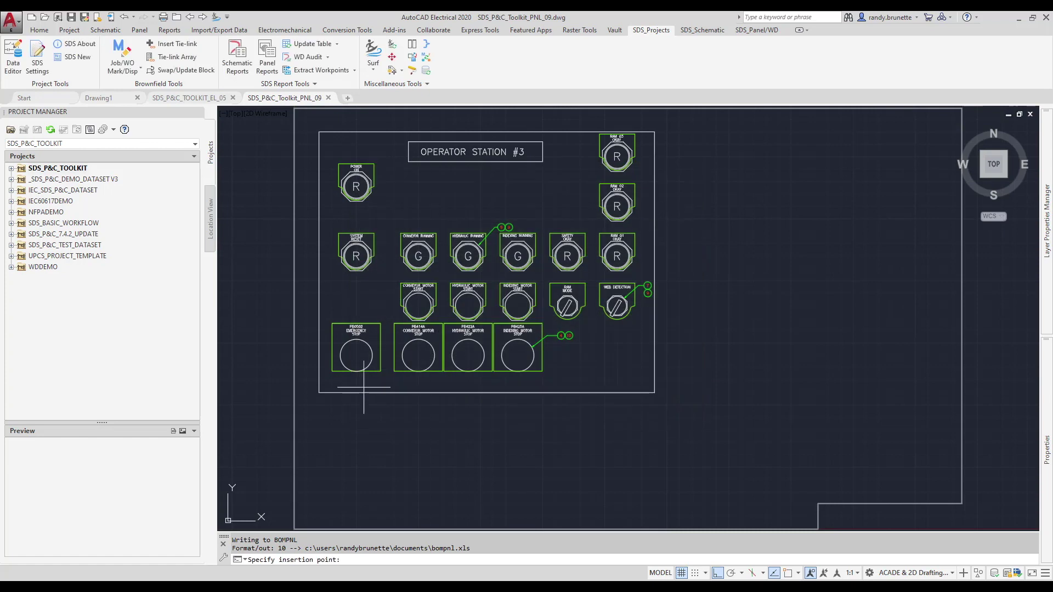
{"action": "left_click", "coordinate": [319, 393]}
{"action": "left_click", "coordinate": [633, 312]}
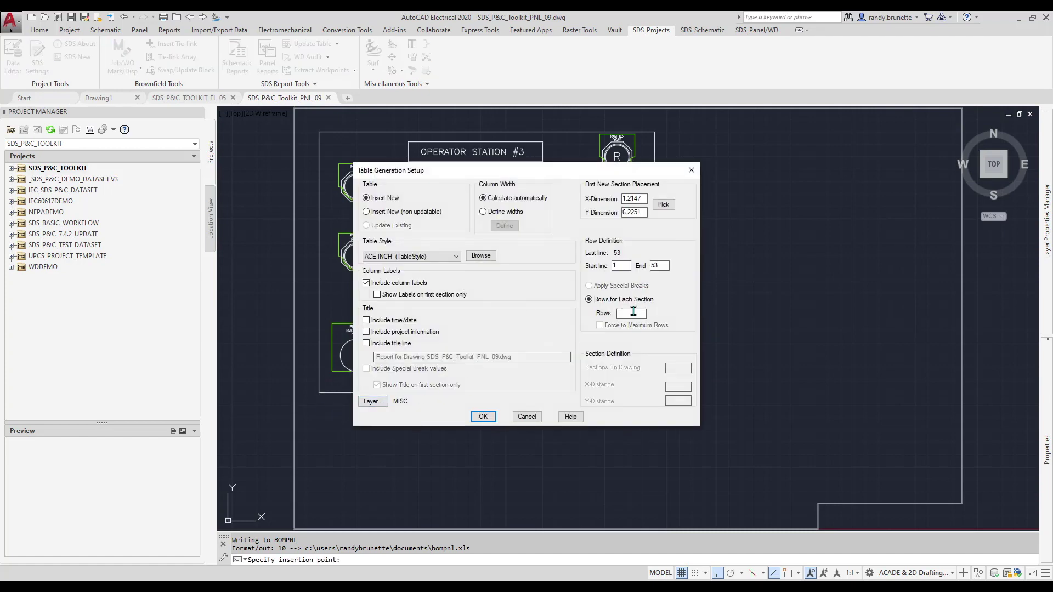
{"action": "type", "text": "30"}
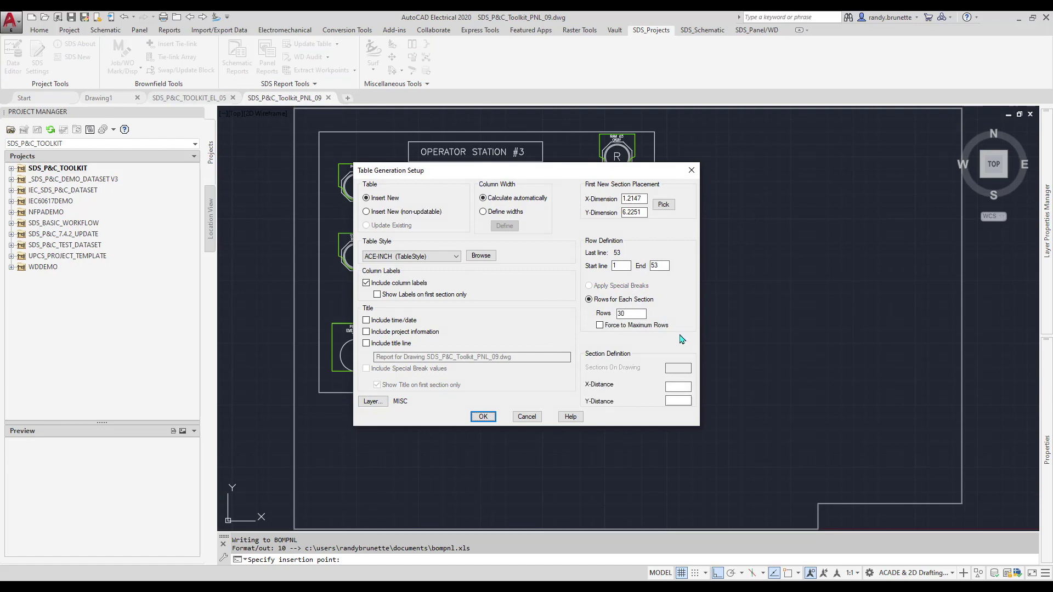
{"action": "left_click", "coordinate": [679, 386]}
{"action": "left_click", "coordinate": [483, 416]}
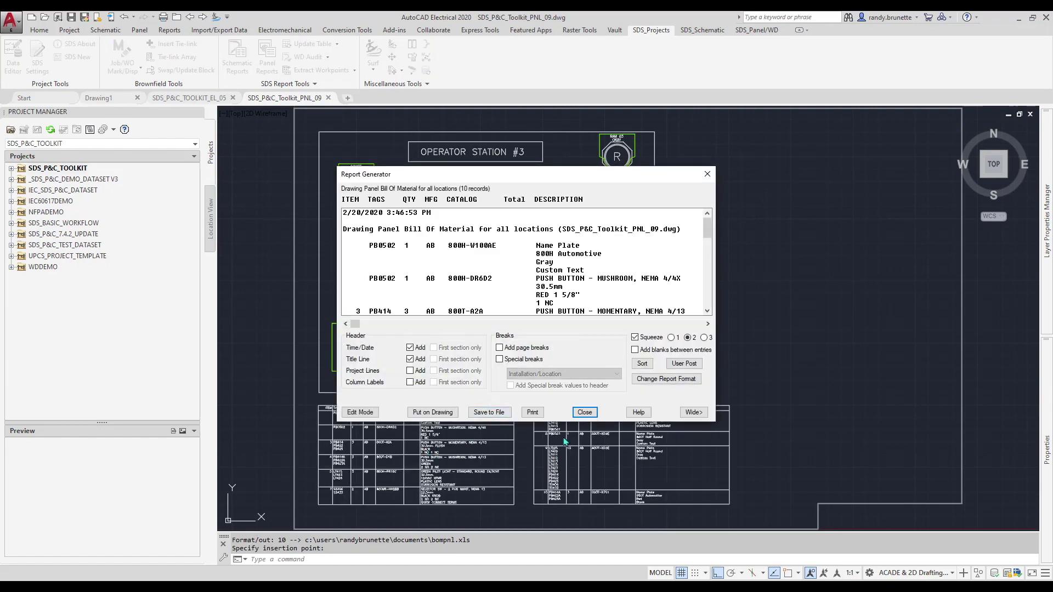
{"action": "left_click", "coordinate": [584, 412]}
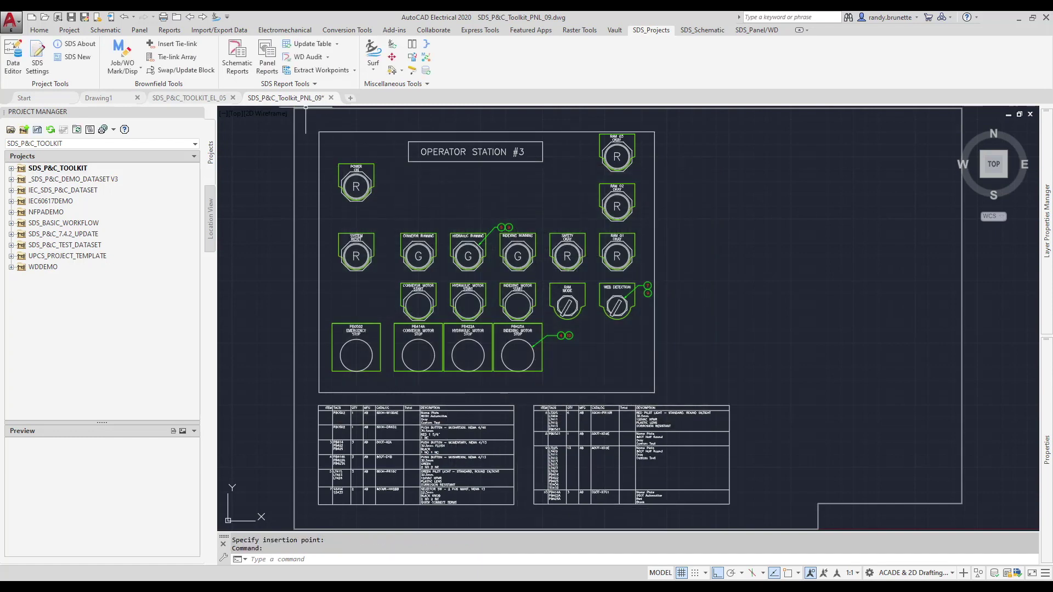
Step: Choose a project-wide From/To report with Always QSAVE, processing the DC SCHEMATICS subfolder drawings
{"action": "left_click", "coordinate": [242, 62]}
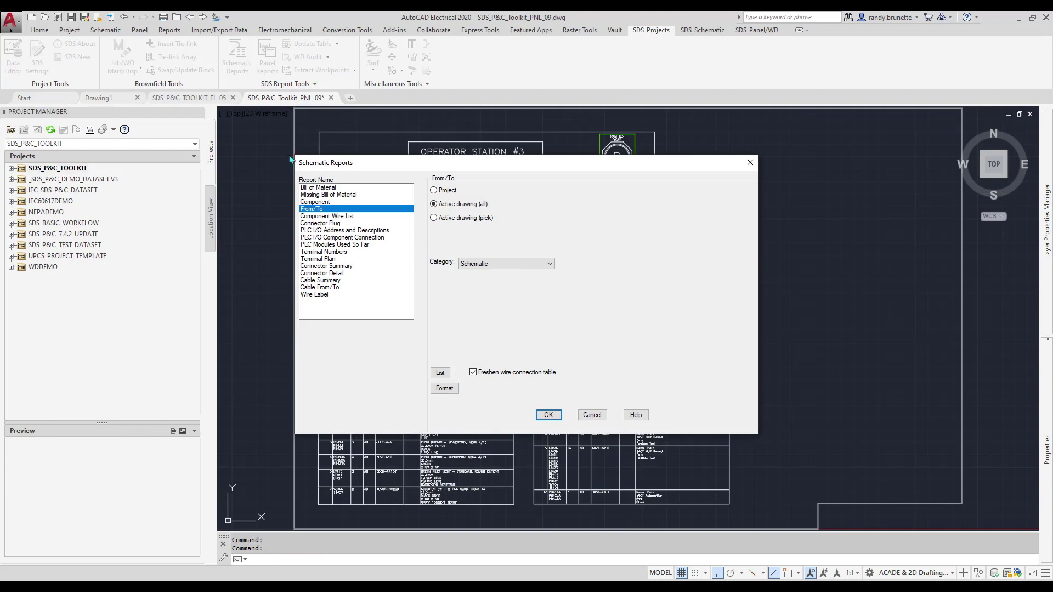
{"action": "left_click", "coordinate": [438, 192]}
{"action": "left_click", "coordinate": [548, 415]}
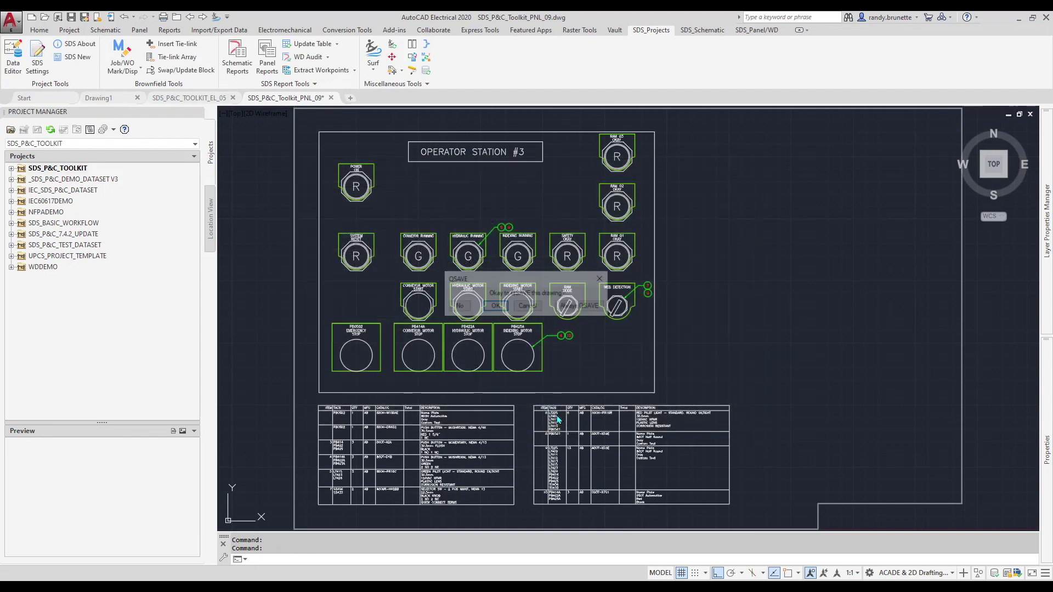
{"action": "left_click", "coordinate": [573, 308]}
{"action": "left_click", "coordinate": [669, 297]}
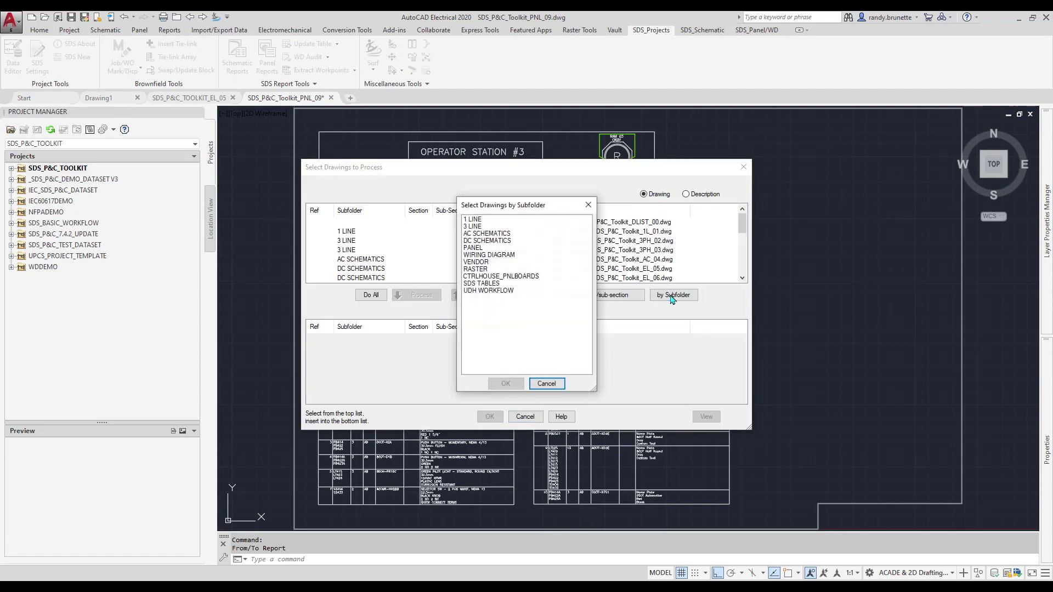
{"action": "left_click", "coordinate": [496, 241]}
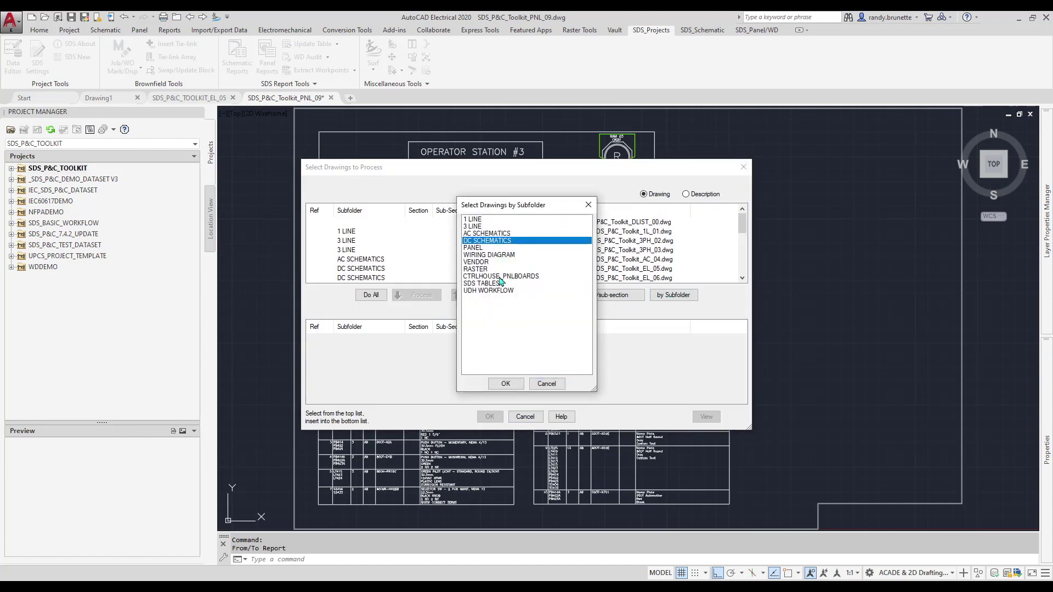
{"action": "left_click", "coordinate": [506, 383]}
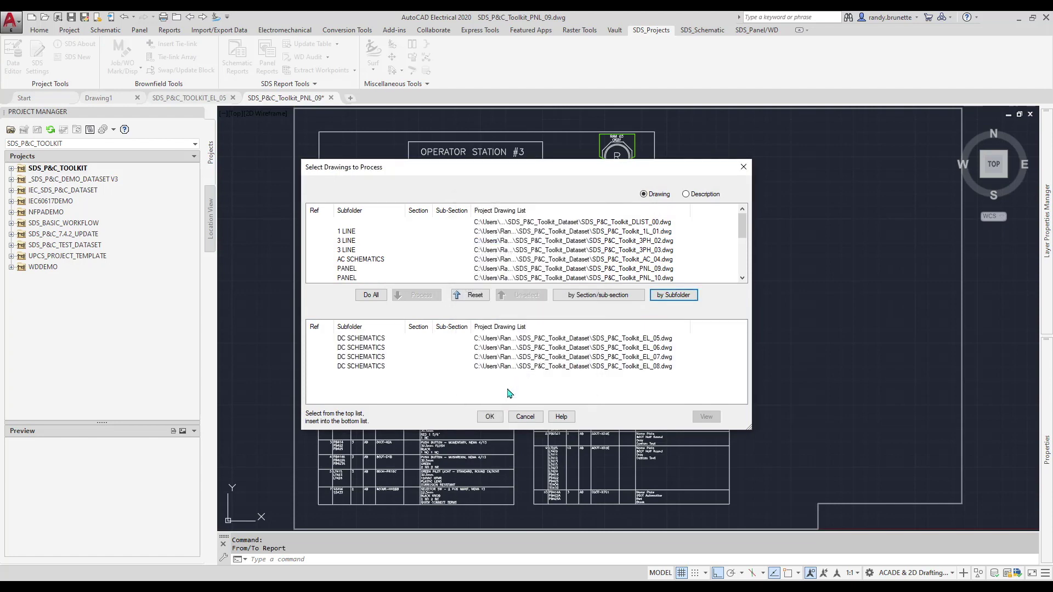
{"action": "left_click", "coordinate": [490, 417]}
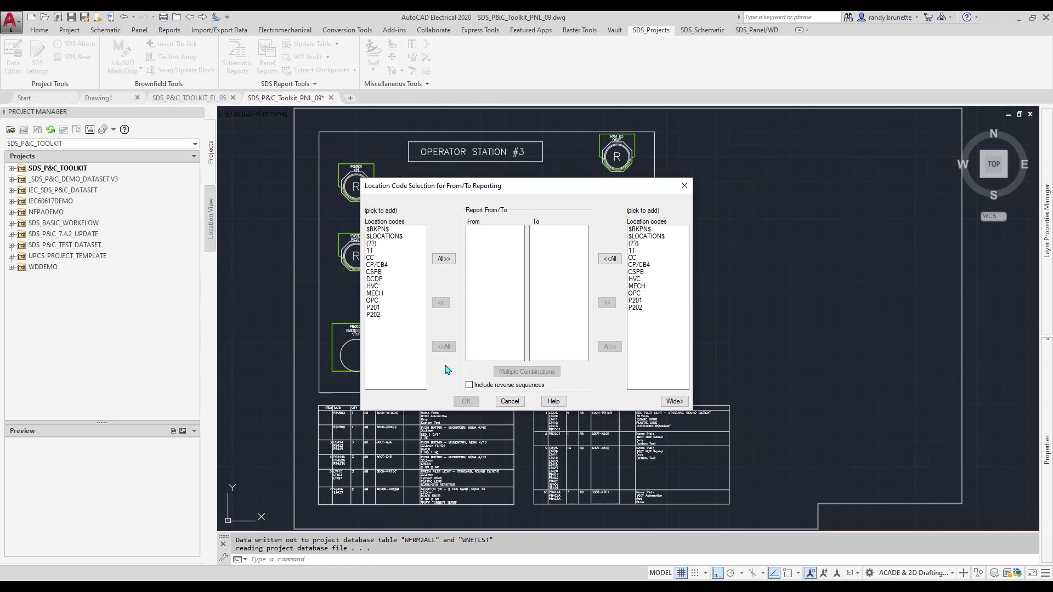
Step: Generate the 14-record From/To report from CP/CB4 to P201, then close it
{"action": "left_click", "coordinate": [382, 265]}
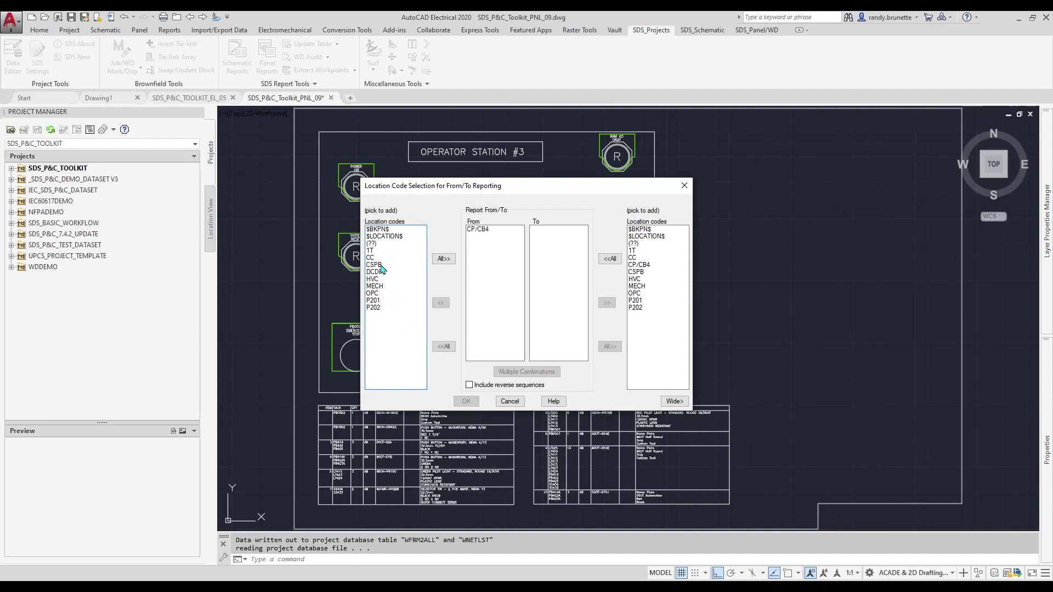
{"action": "left_click", "coordinate": [636, 301]}
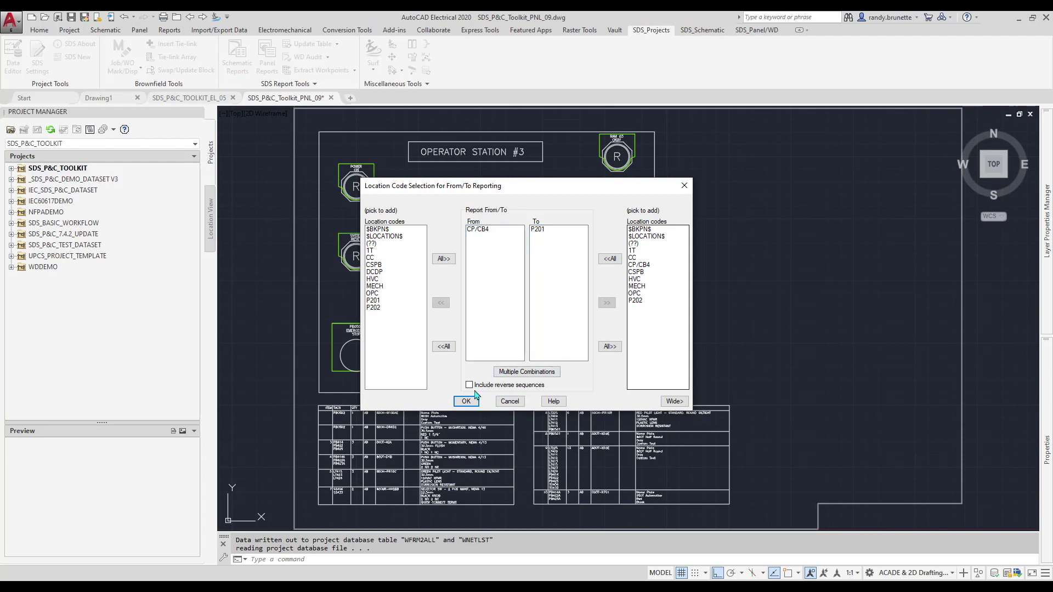
{"action": "left_click", "coordinate": [469, 406]}
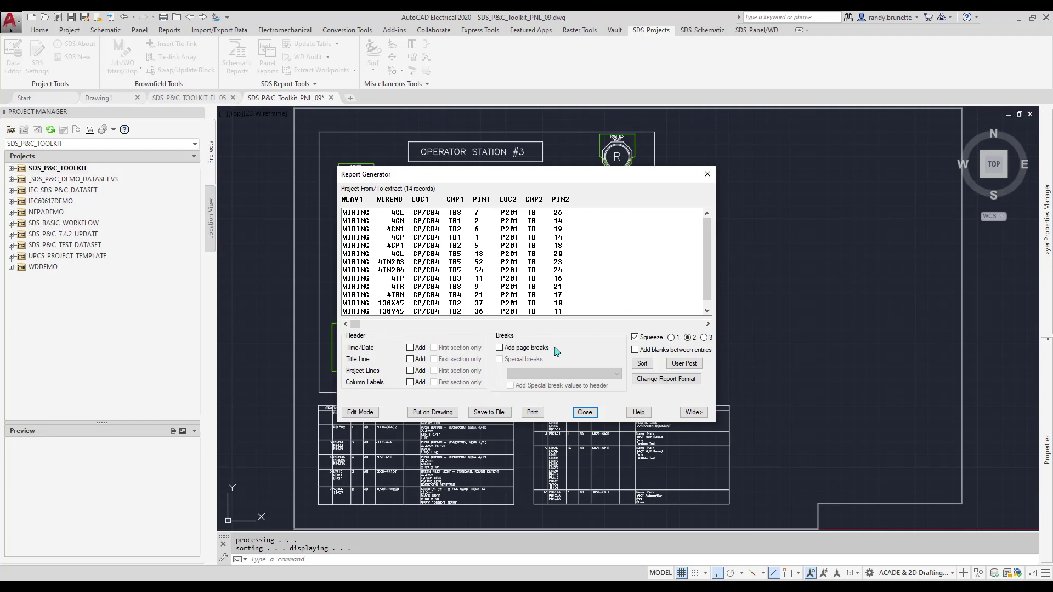
{"action": "left_click", "coordinate": [584, 412]}
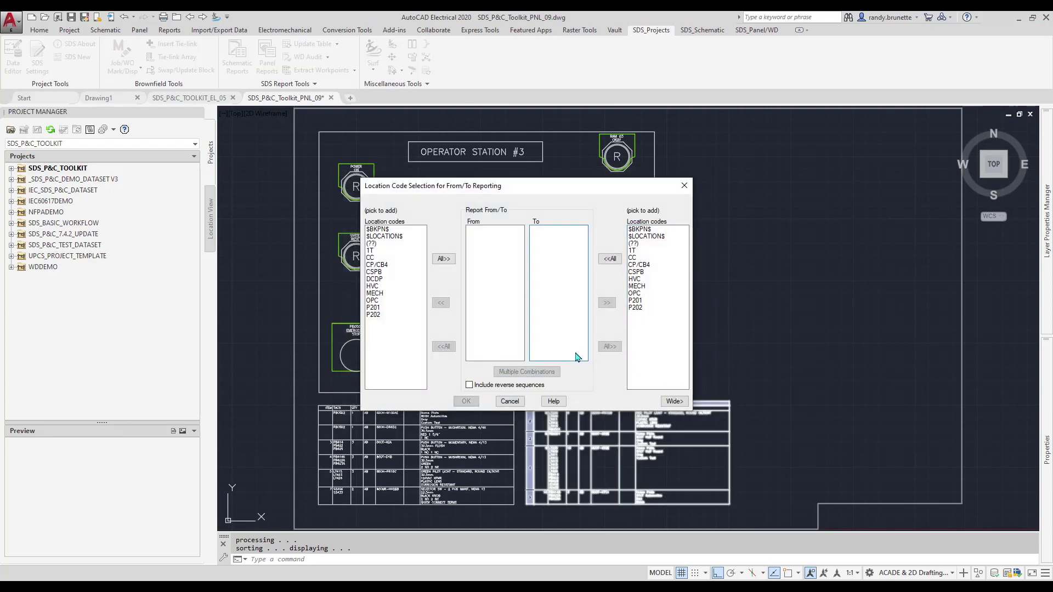
Step: Cancel Location Code Selection to return to the OPERATOR STATION #3 drawing
{"action": "left_click", "coordinate": [509, 401]}
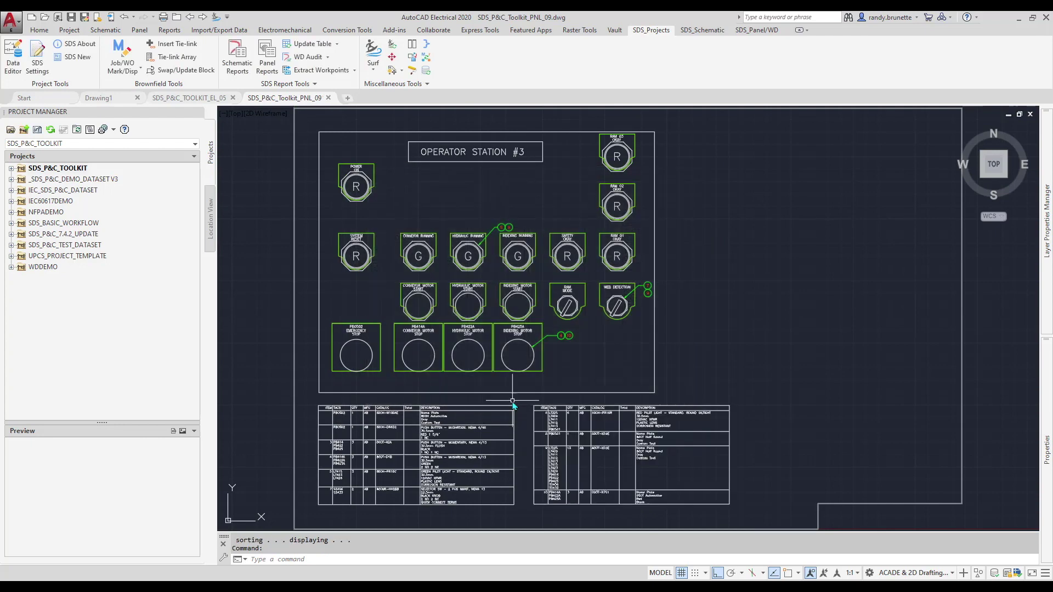